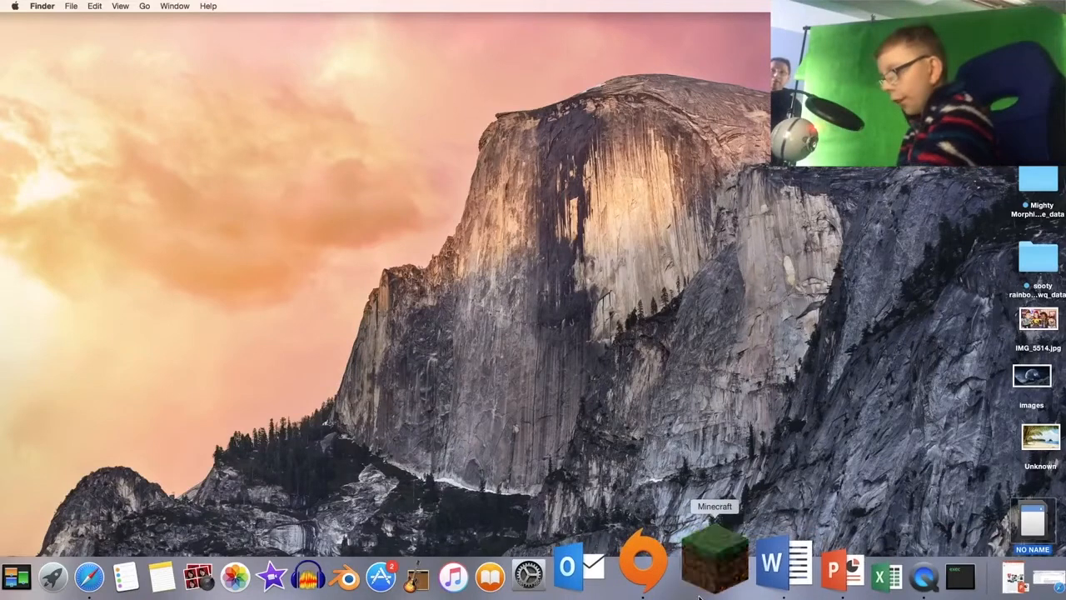
- Launch the Minecraft Launcher from the macOS Dock
{"action": "left_click", "coordinate": [713, 571]}
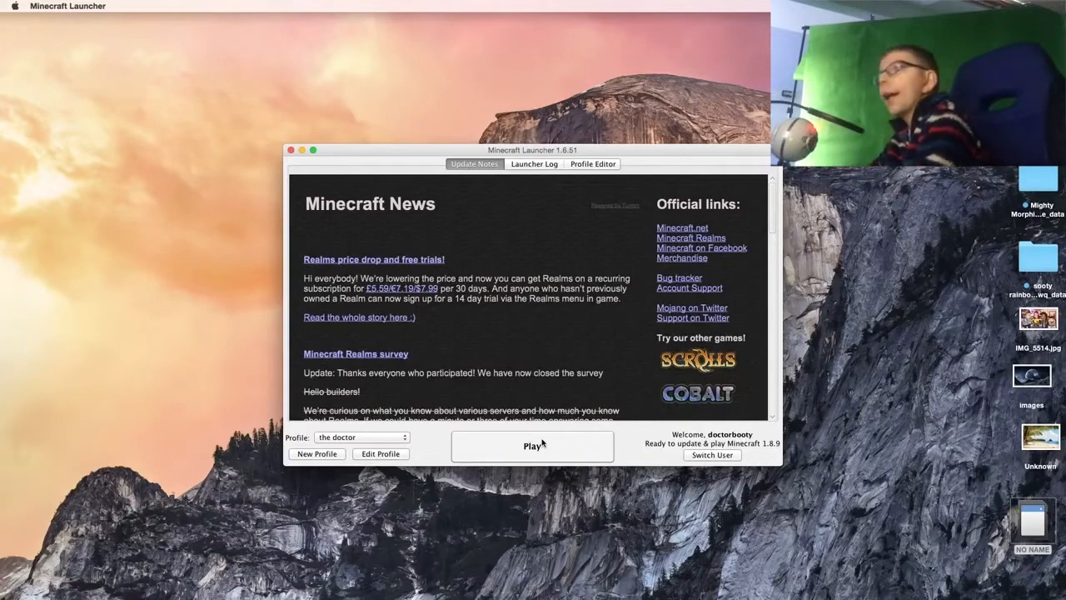
- Start Minecraft 1.8.9 and join the hypixel server from the Multiplayer list
{"action": "left_click", "coordinate": [534, 449]}
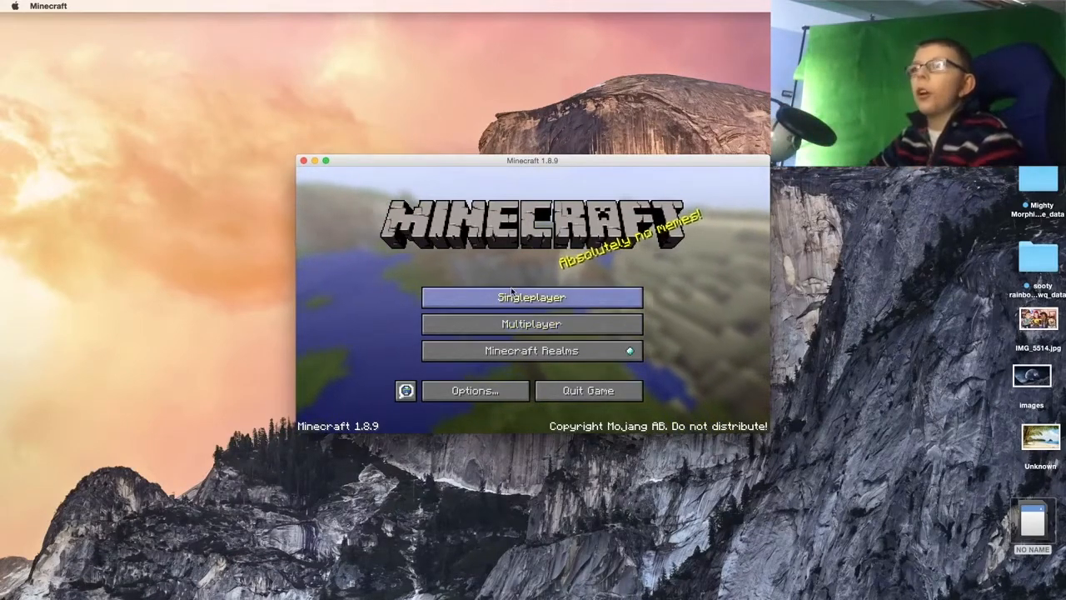
{"action": "left_click", "coordinate": [514, 323]}
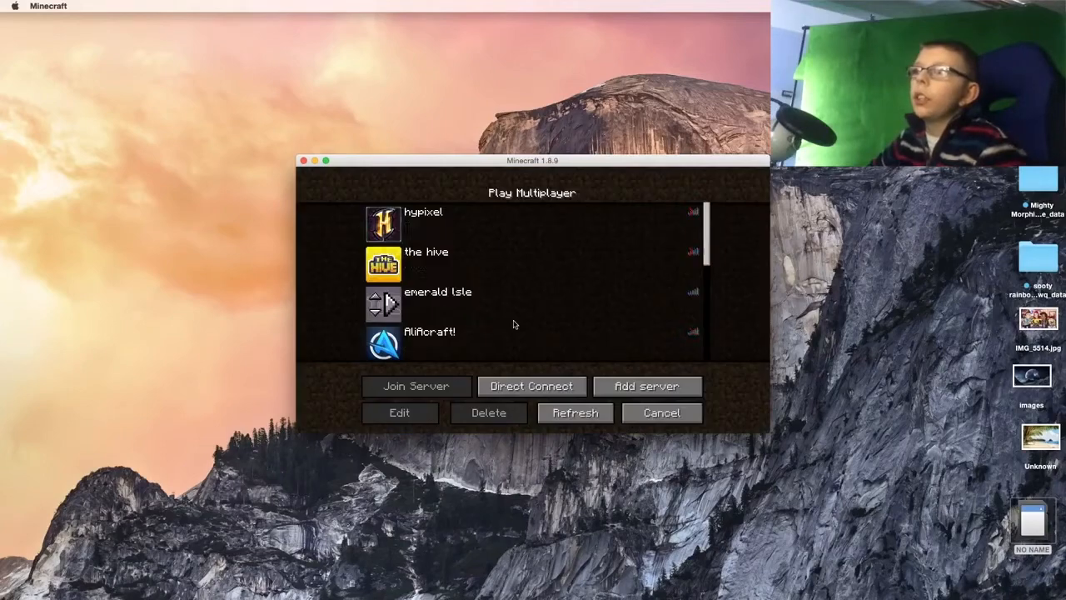
{"action": "left_click", "coordinate": [389, 230]}
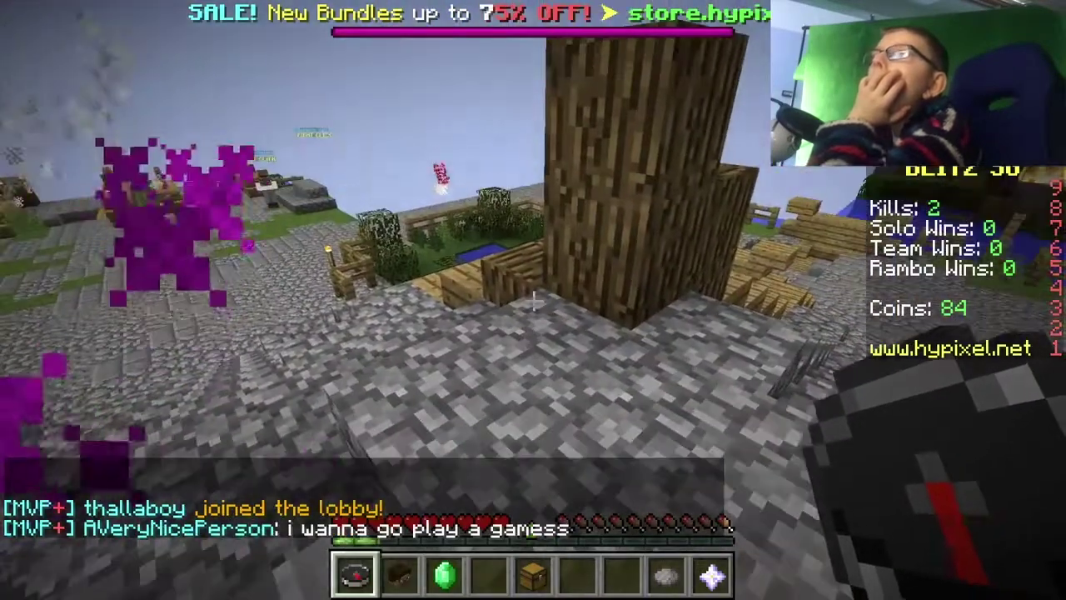
- Use the compass Game Menu to reach the Blitz Survival Games lobby
{"action": "right_click", "coordinate": [533, 299]}
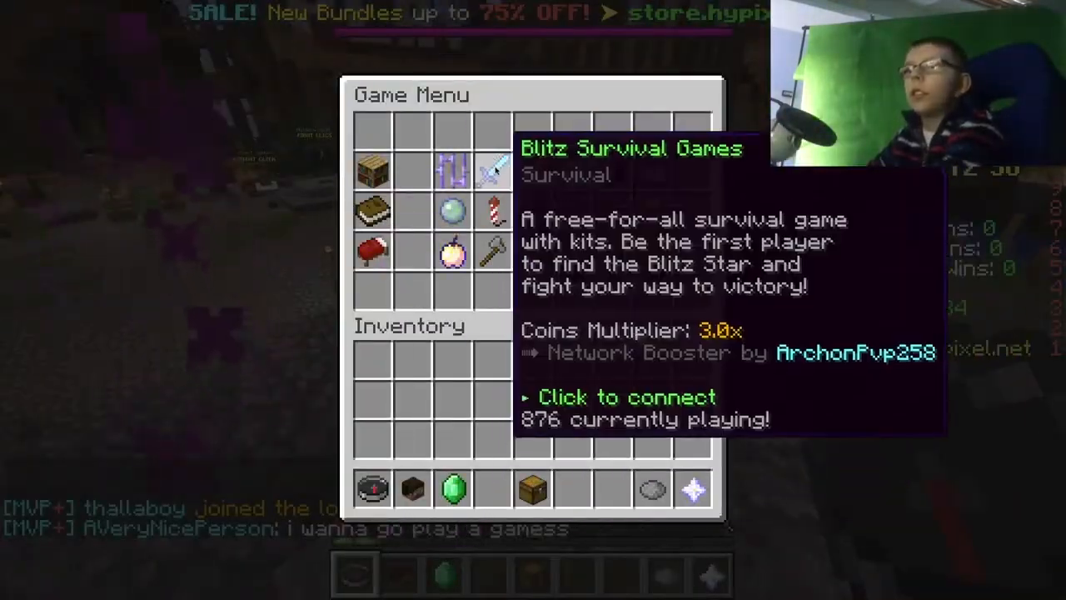
{"action": "key", "text": "Escape"}
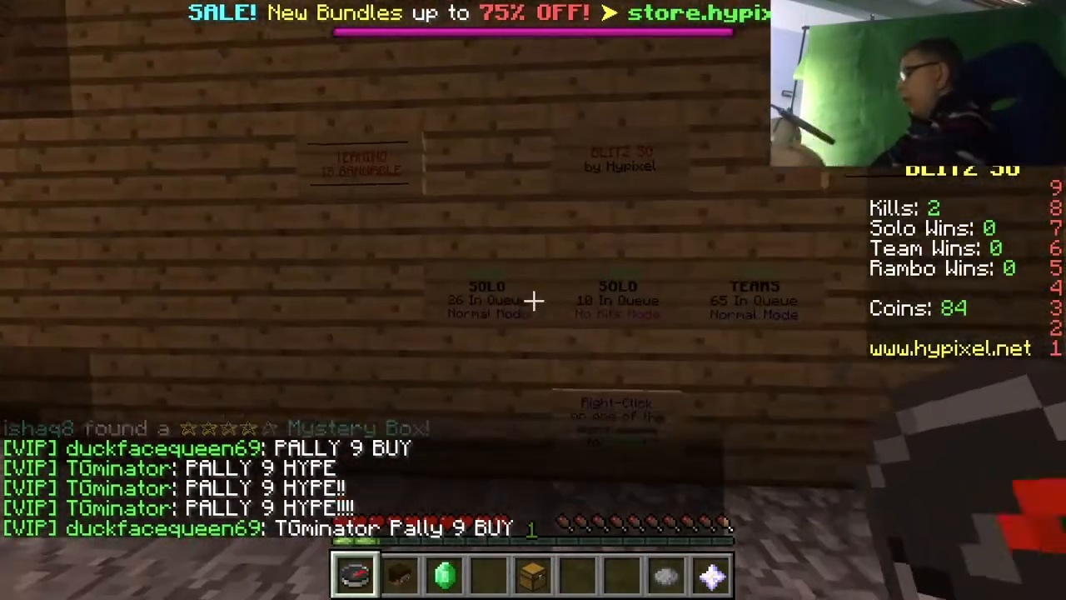
- Join the SOLO Normal Mode queue and wait for the round to start
{"action": "left_click", "coordinate": [533, 300]}
{"action": "left_click", "coordinate": [533, 300]}
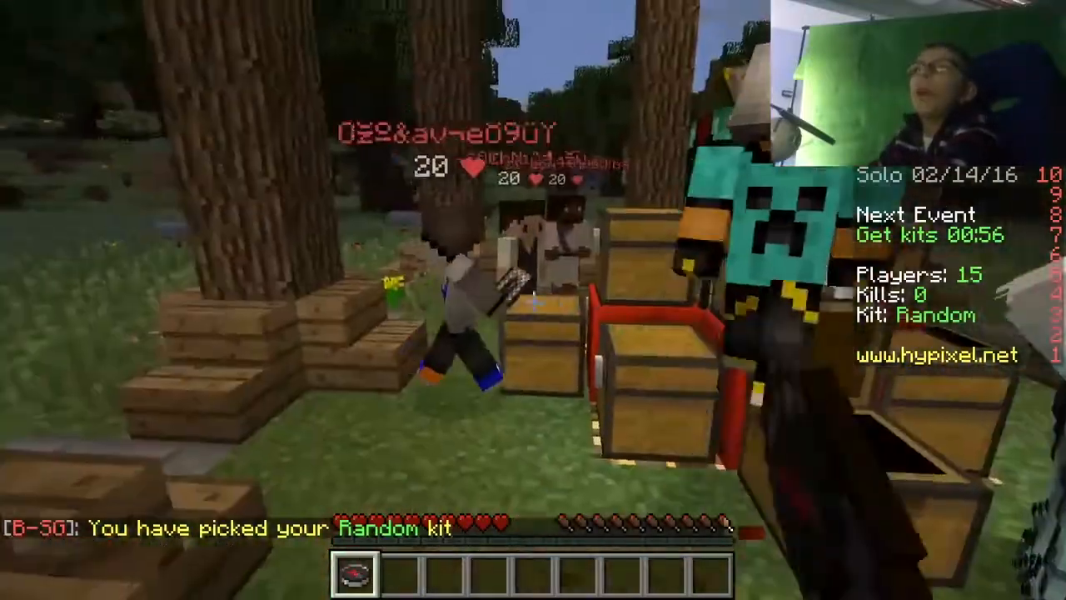
- Hit a nearby player, switch to an empty hand, and check a chest for loot
{"action": "left_click", "coordinate": [533, 300]}
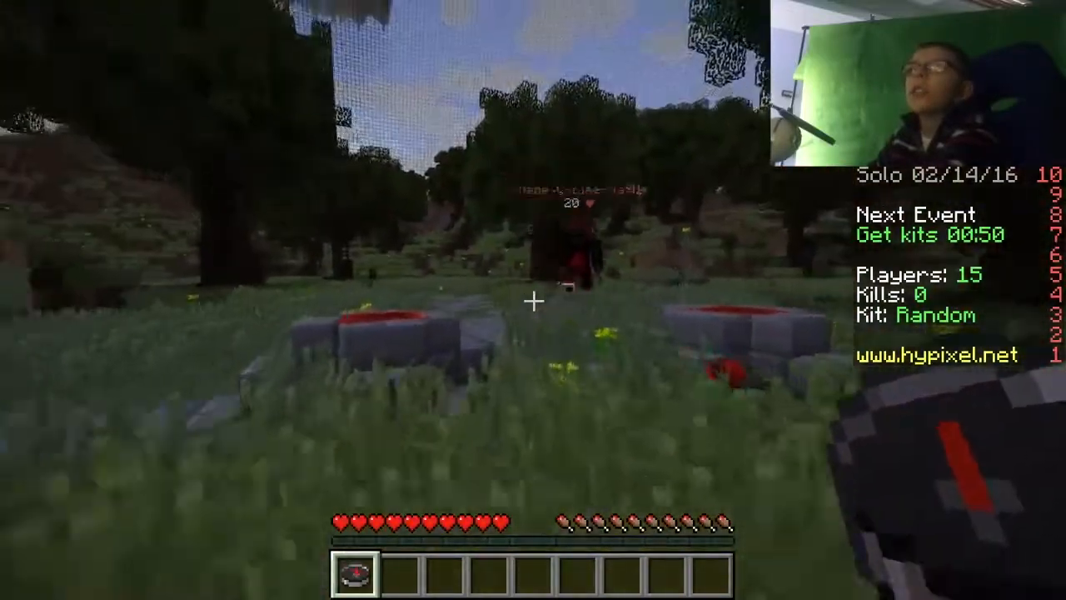
{"action": "key", "text": "2"}
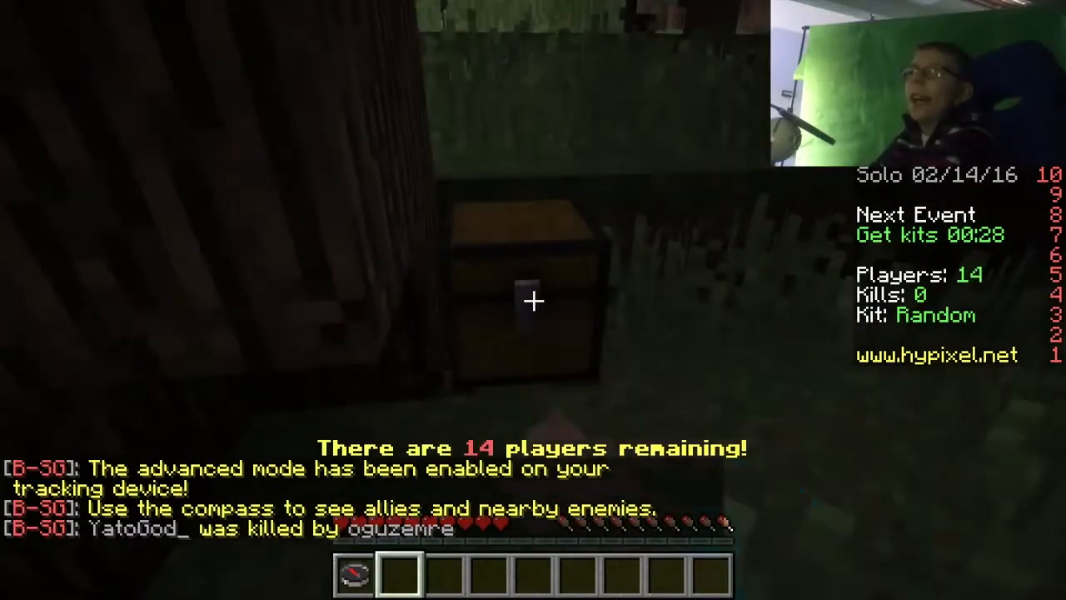
{"action": "right_click", "coordinate": [532, 298]}
{"action": "key", "text": "Escape"}
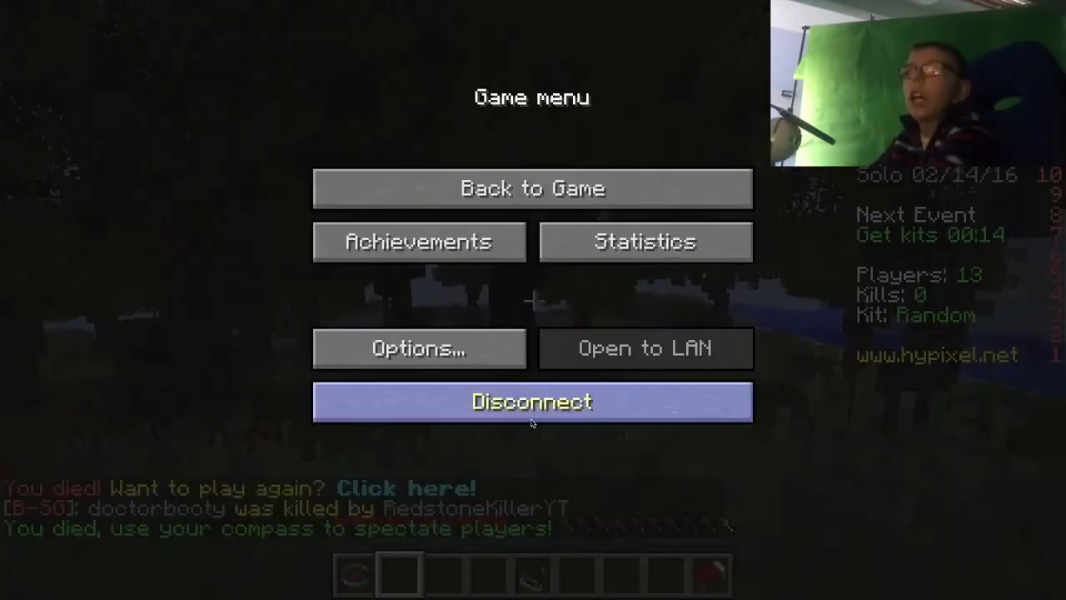
- Disconnect from Hypixel, back out to the title screen and quit Minecraft
{"action": "left_click", "coordinate": [532, 408]}
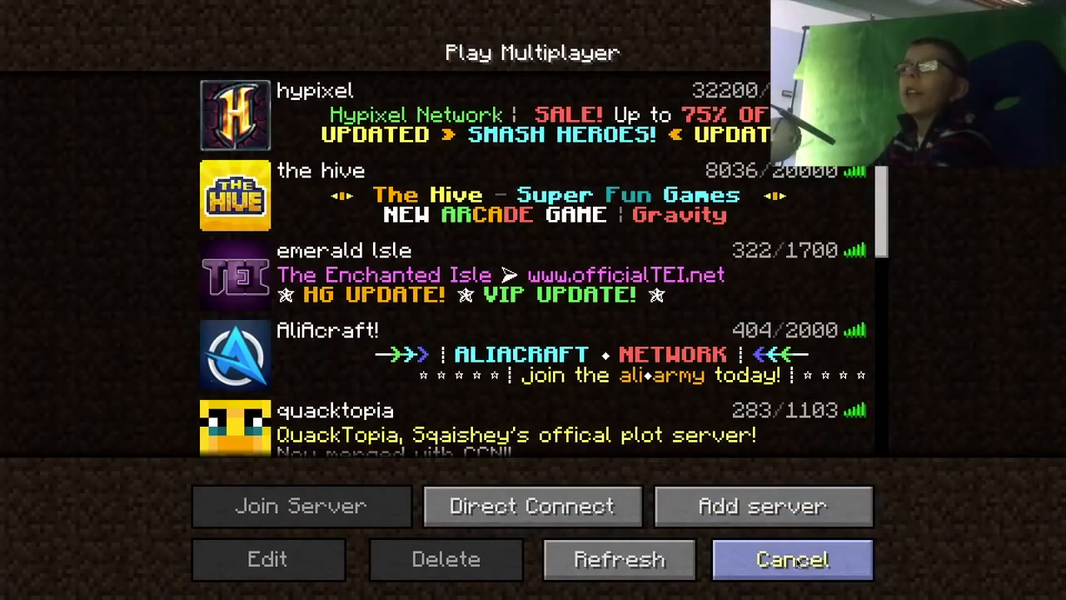
{"action": "left_click", "coordinate": [823, 567]}
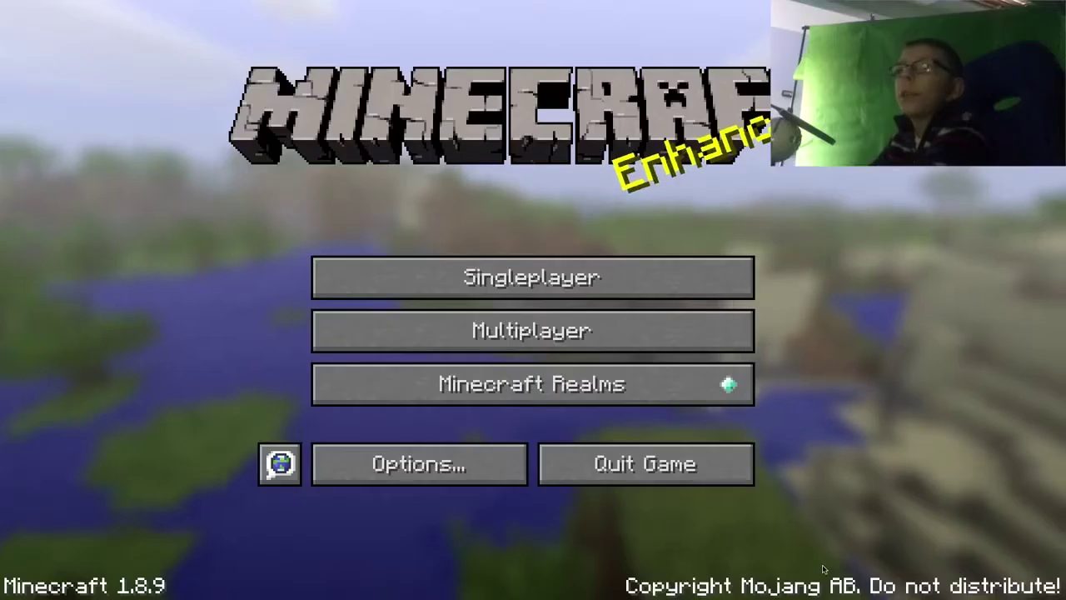
{"action": "left_click", "coordinate": [683, 471]}
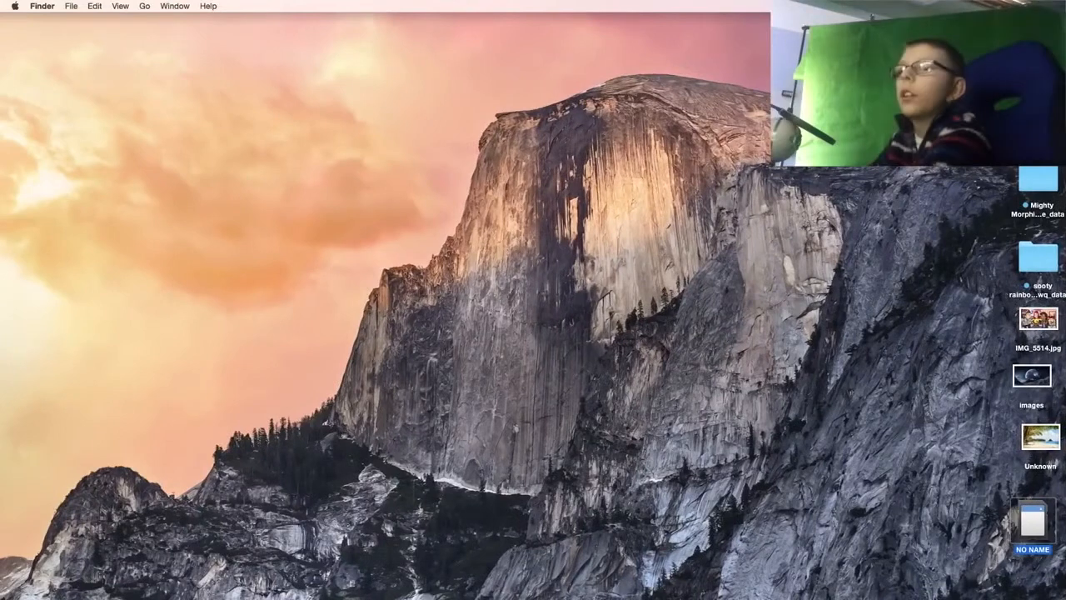